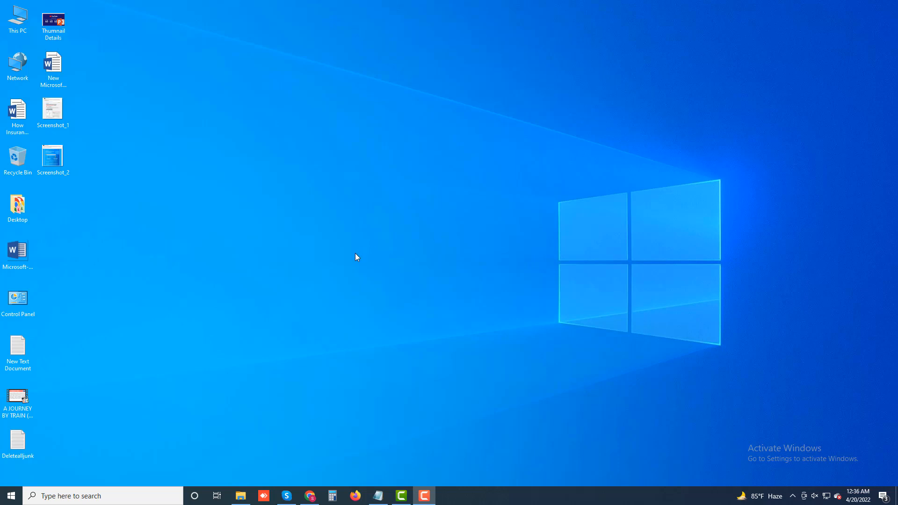
- Create a new Microsoft Word document on the desktop and open it maximized, dismissing the Office activation wizard
right_click(317, 148)
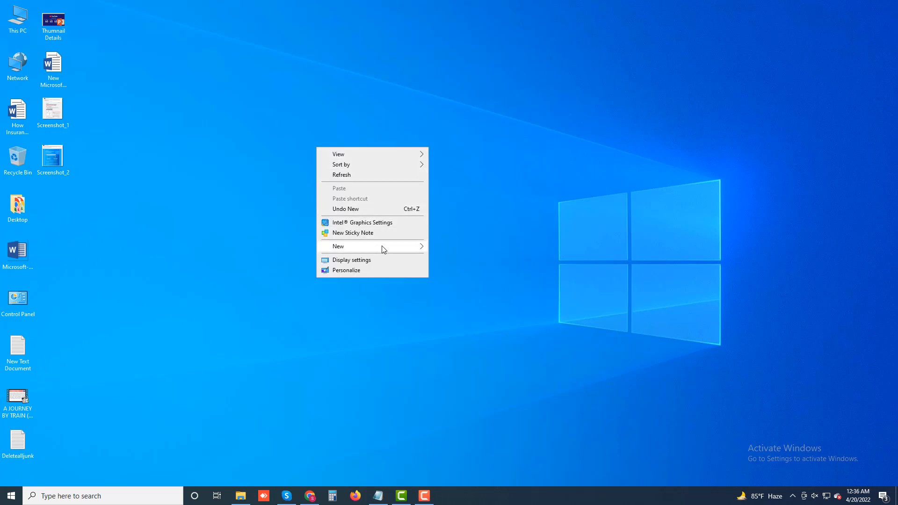
mouse_move(384, 249)
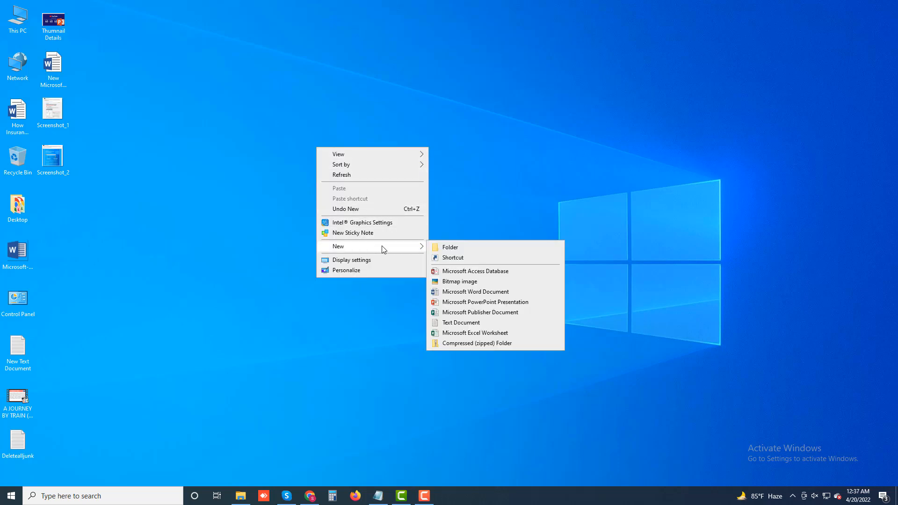
left_click(478, 293)
double_click(342, 165)
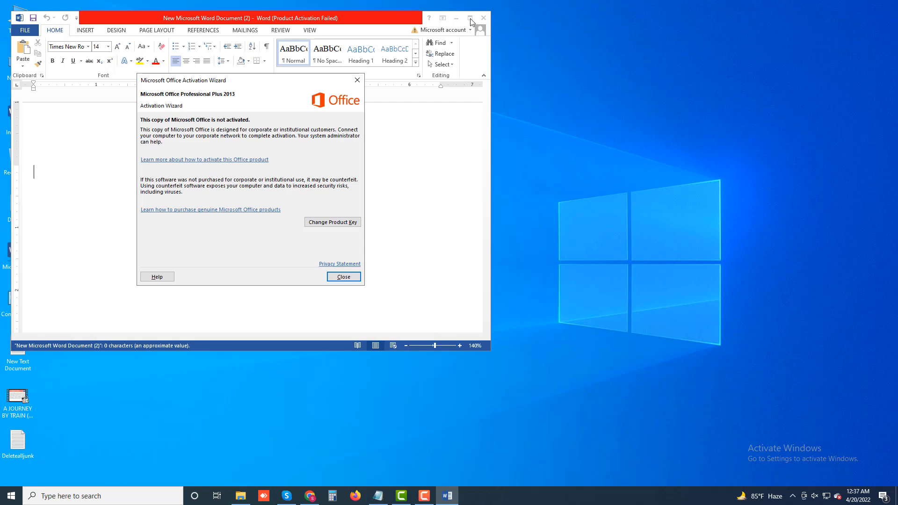
left_click(342, 276)
left_click(470, 18)
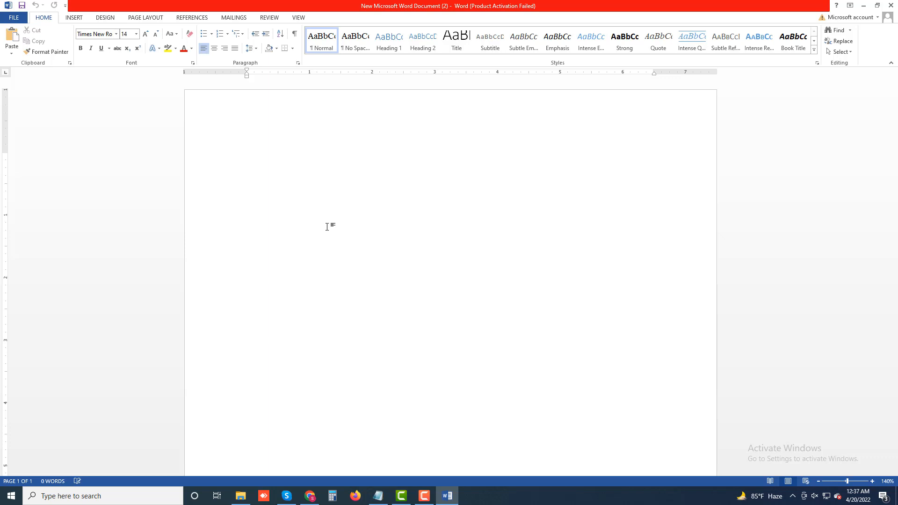
- Enter Mouse, Keyboard, Monitor and Hard Disk on separate lines of the blank document
type("Mous")
type("e ")
type("Keyb")
type("oard")
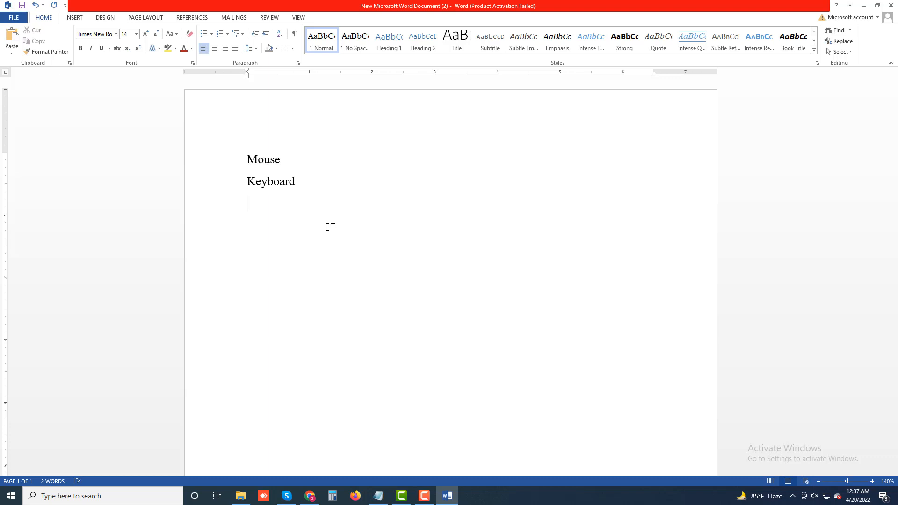
type("Monitor ")
type("Hard D")
type("isk")
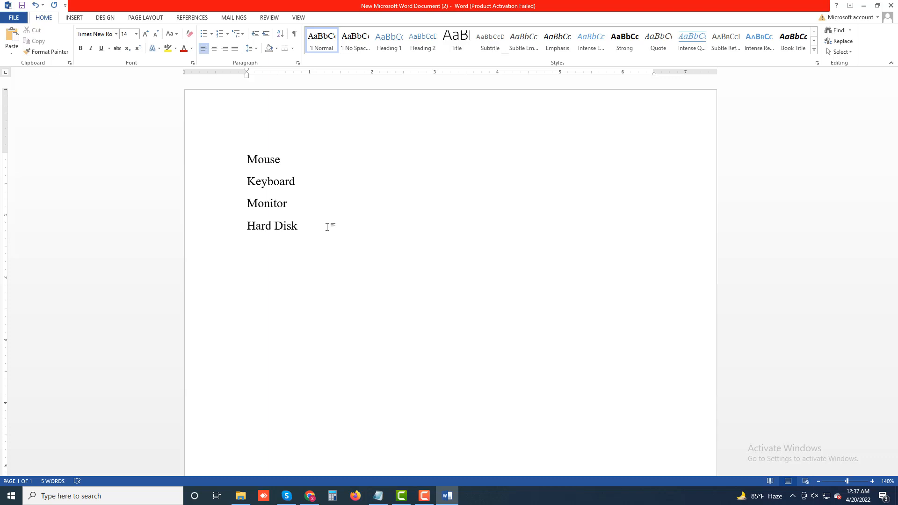
- Add SSD, RAM and Processor below Hard Disk, each on its own line
key("Return")
type("SS")
type("D ")
type("RAM")
type(" Proc")
type("essor")
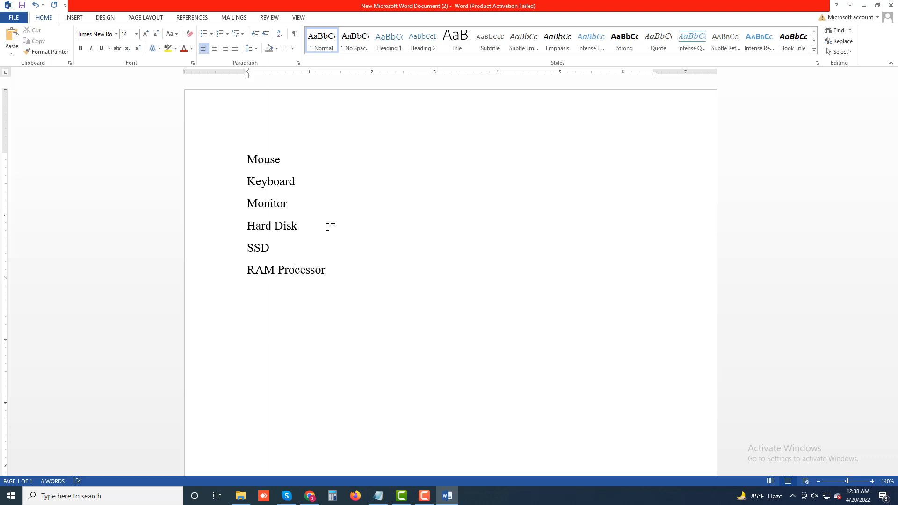
key("Return")
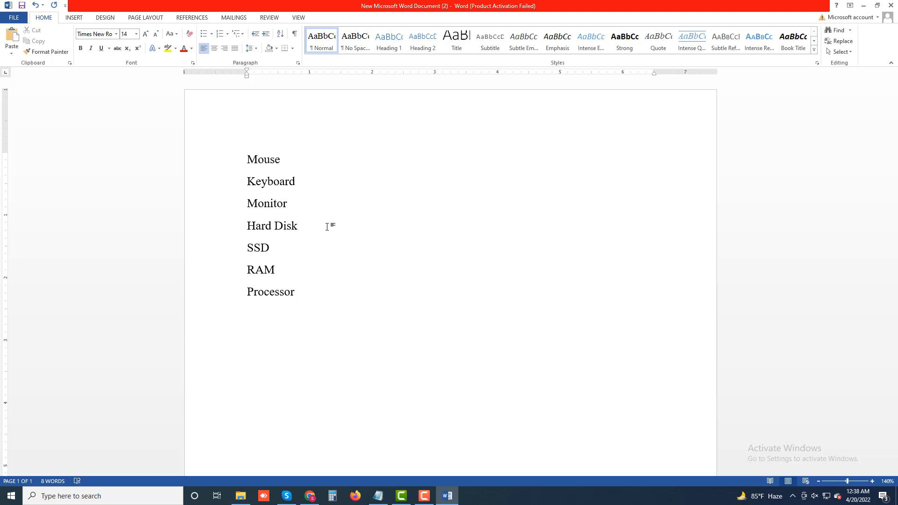
- Add CD, DVD and Power Supply as separate lines below Processor
key("Return")
key("Return")
type("CD ")
type("DVD")
type("Power S")
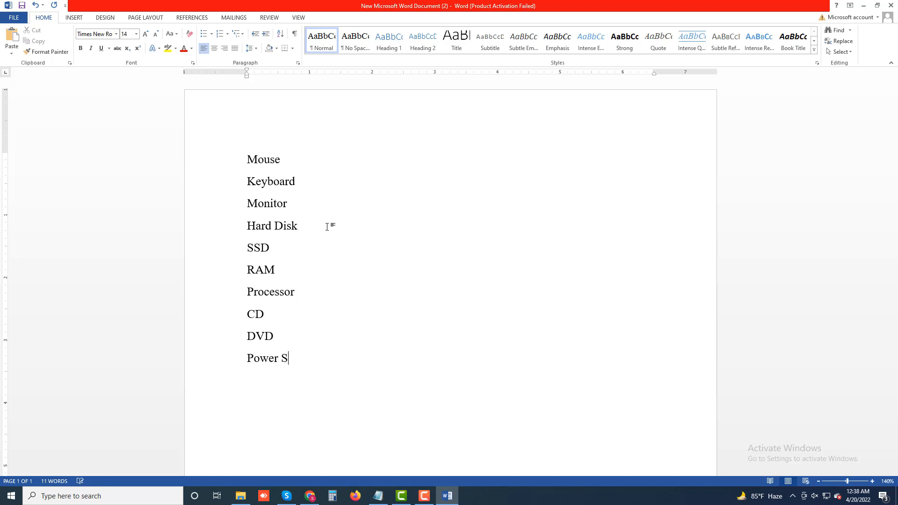
type("upply")
key("Return")
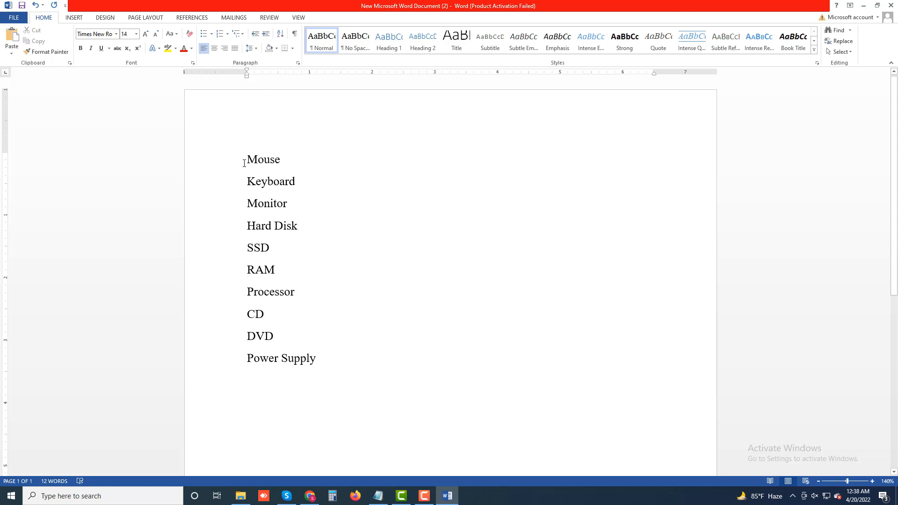
- Apply the default 1. 2. 3. numbering to all lines from Mouse to Power Supply
left_click_drag(244, 159, 335, 358)
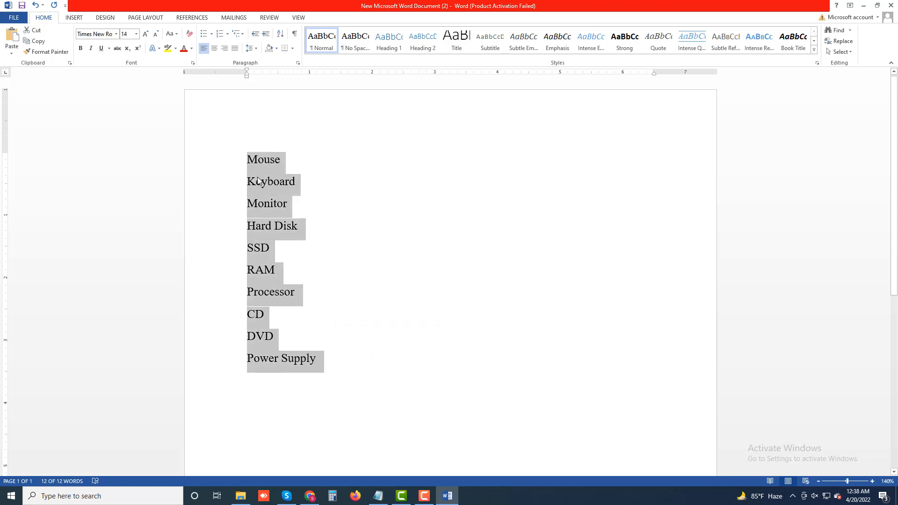
left_click(310, 228)
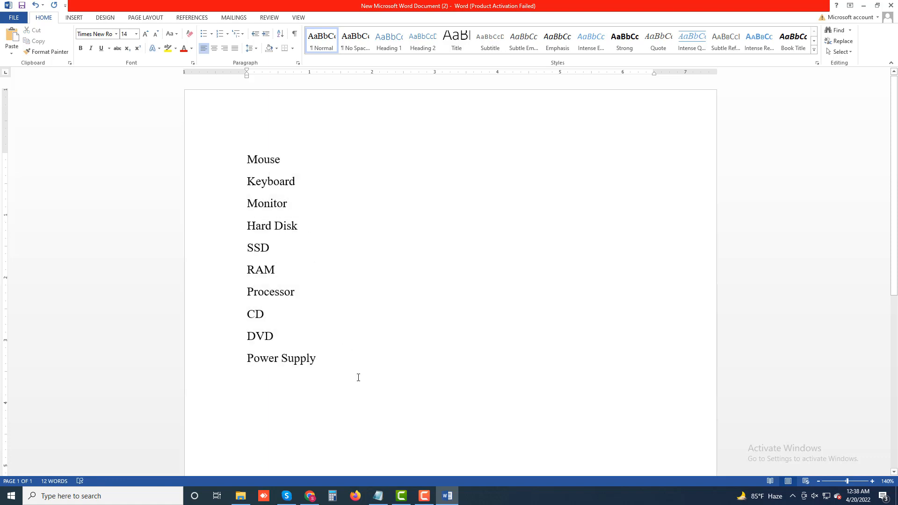
left_click_drag(336, 361, 227, 169)
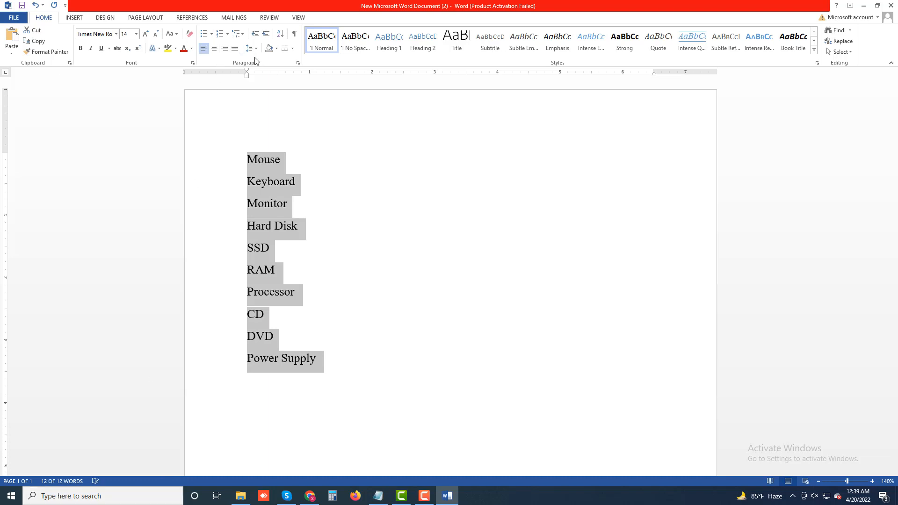
left_click(224, 34)
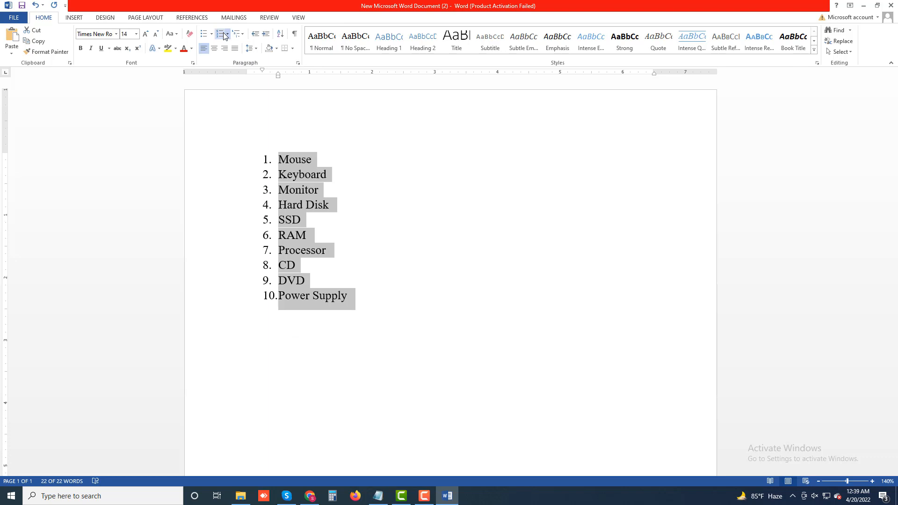
left_click(276, 157)
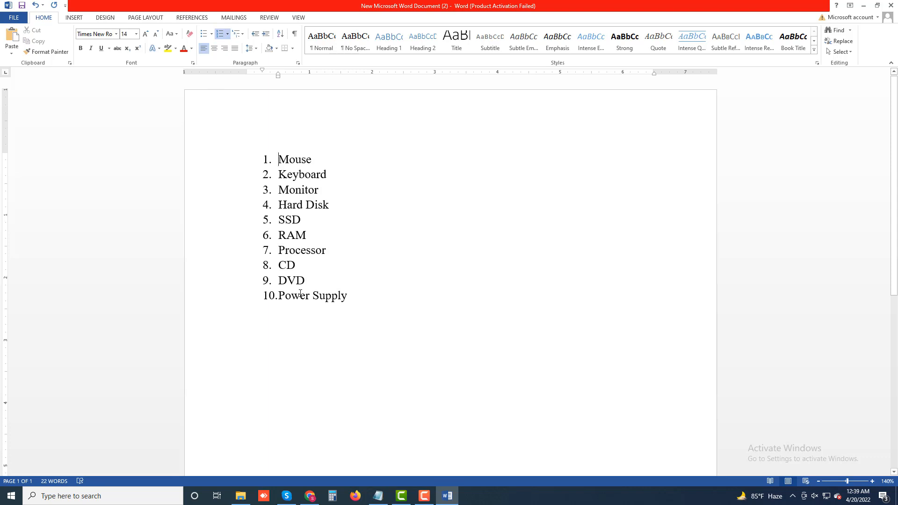
- Change the numbering format of the whole list to a) b) c)
left_click(228, 35)
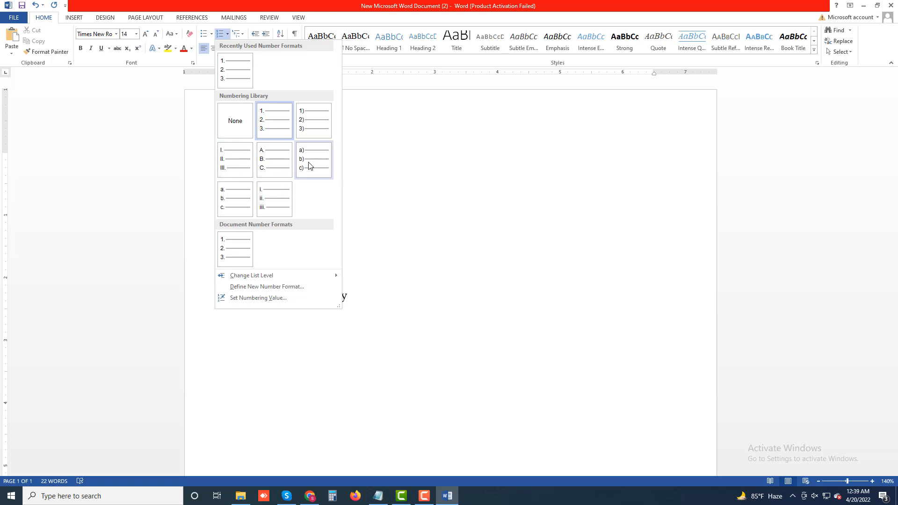
left_click(404, 193)
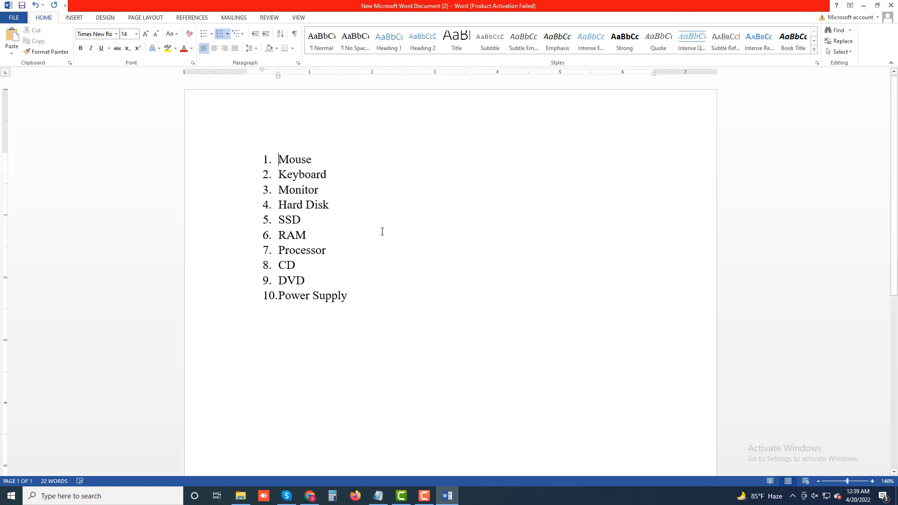
left_click_drag(390, 293, 209, 150)
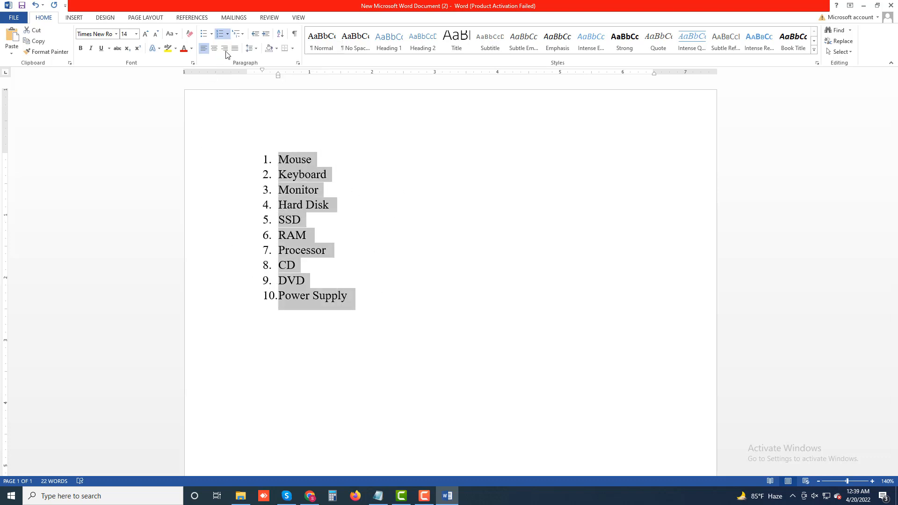
left_click(229, 34)
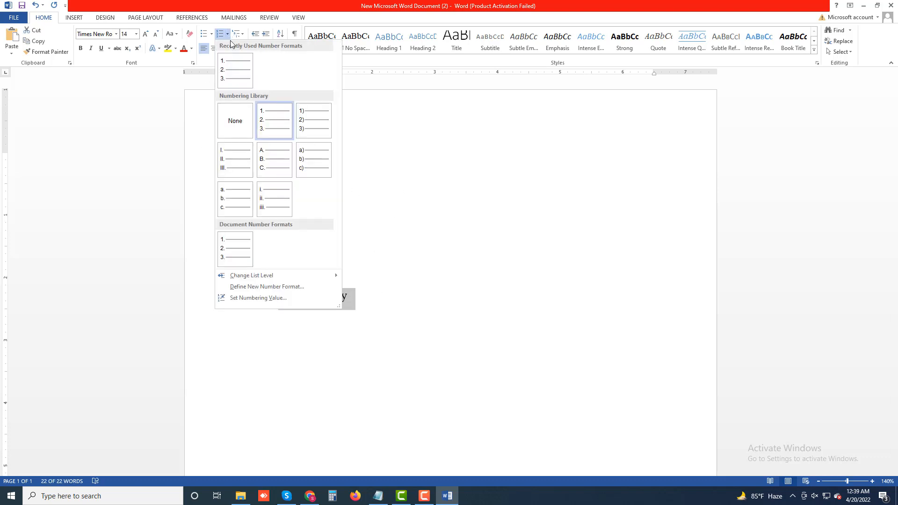
left_click(303, 170)
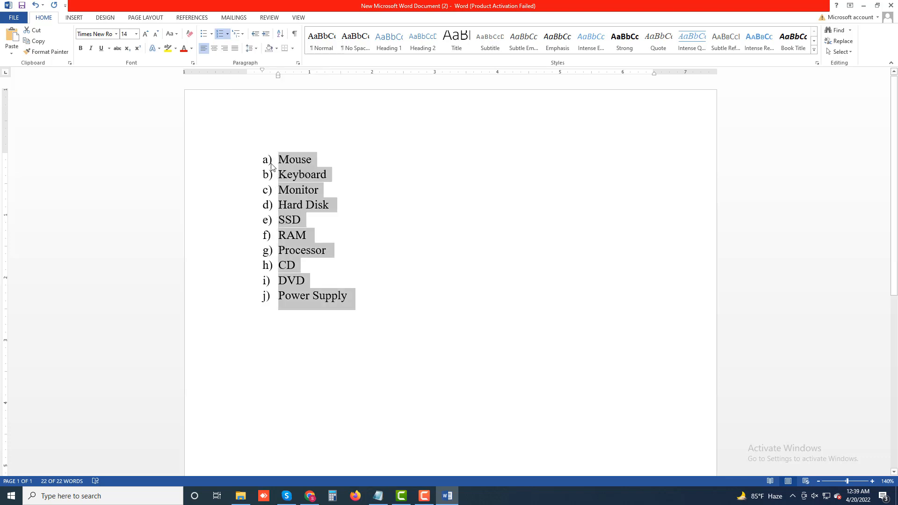
left_click(407, 295)
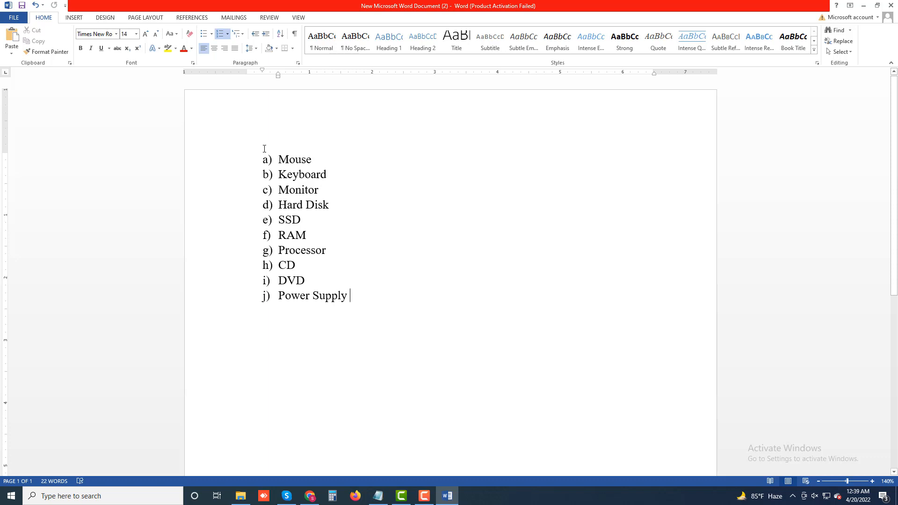
- Change the whole list's numbering format to lowercase Roman numerals, i. ii. iii
left_click_drag(355, 290, 213, 151)
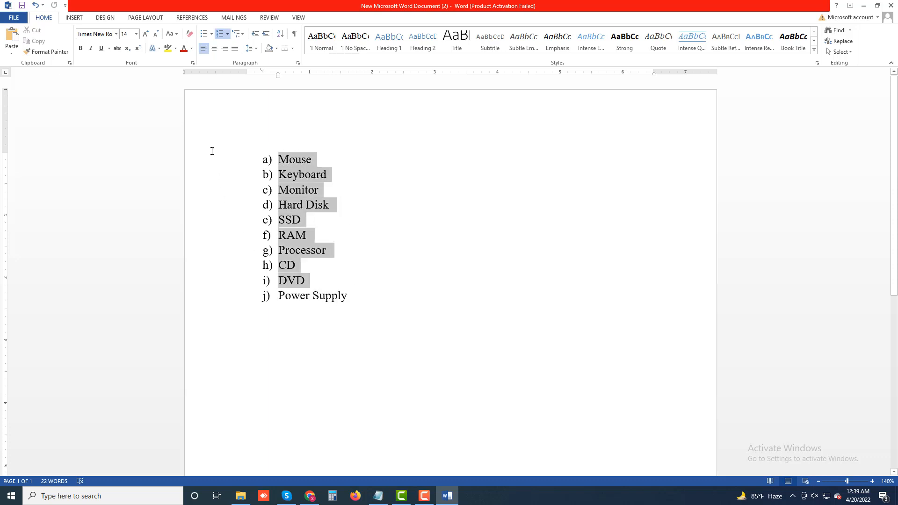
left_click_drag(403, 307, 220, 150)
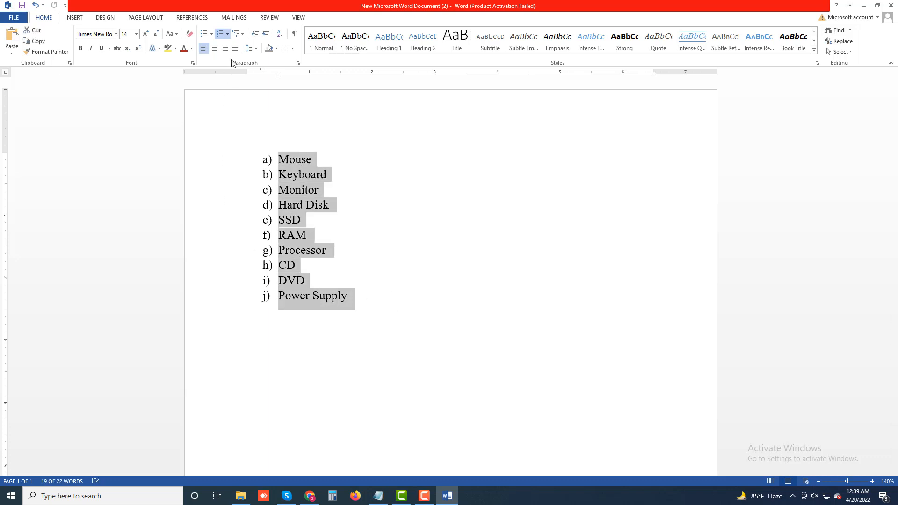
left_click(228, 33)
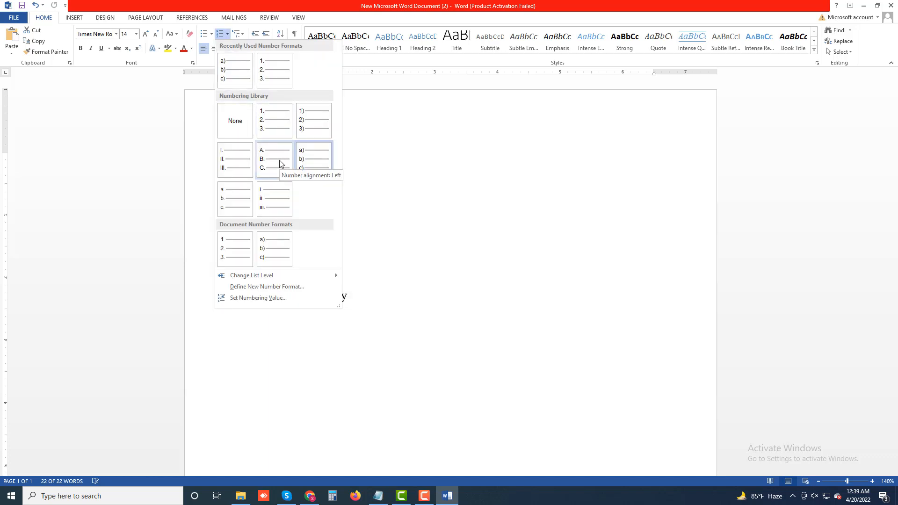
left_click(280, 203)
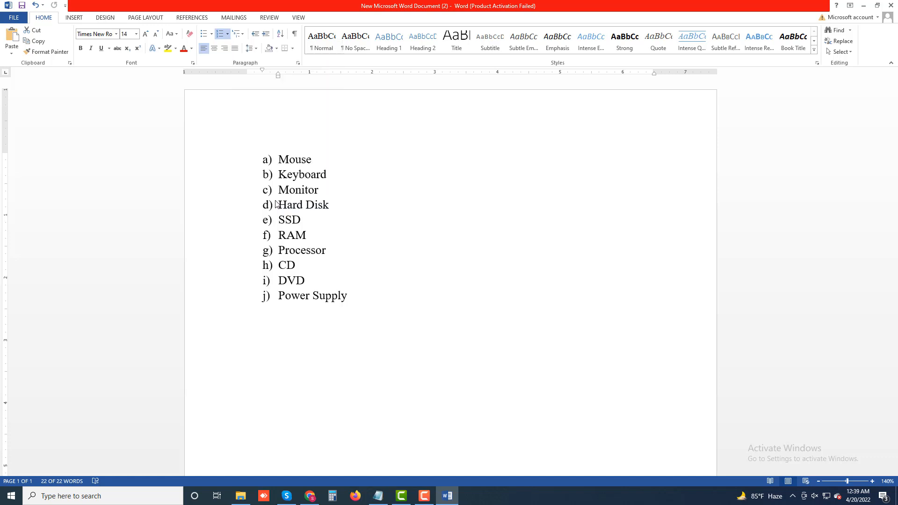
left_click(404, 221)
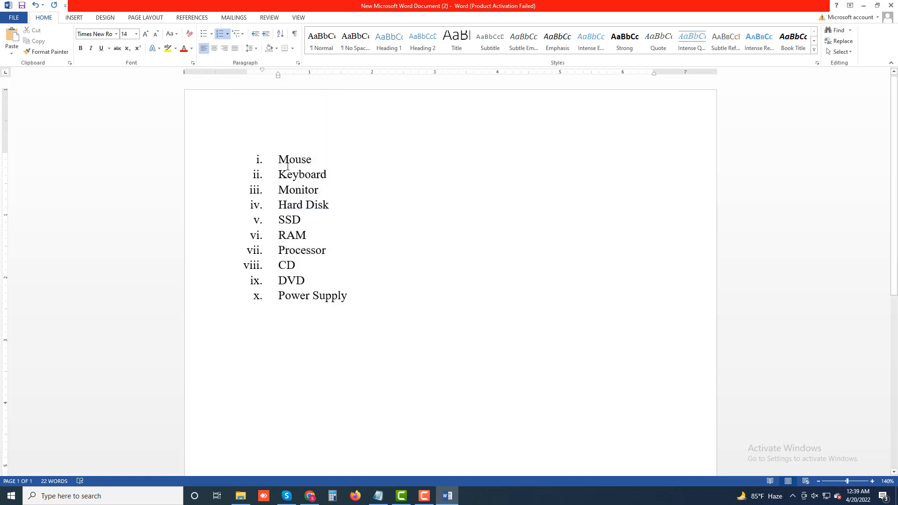